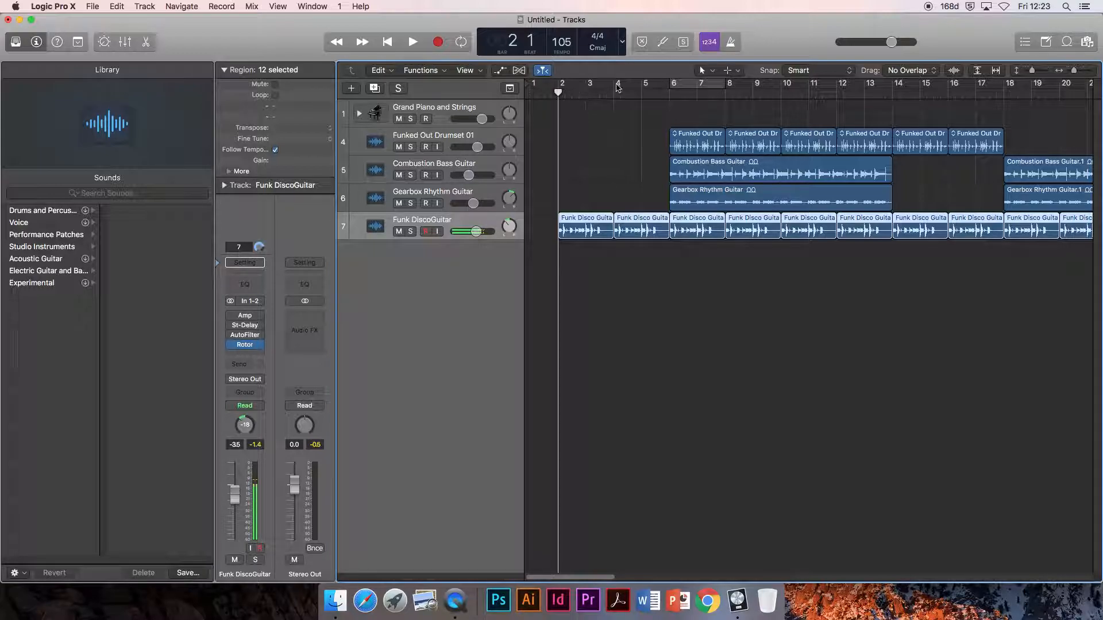
# - Set the cycle range to span the whole arrangement from bar 2 to bar 26
pyautogui.moveTo(693, 86); pyautogui.dragTo(560, 87)
pyautogui.moveTo(723, 86); pyautogui.dragTo(1003, 108)
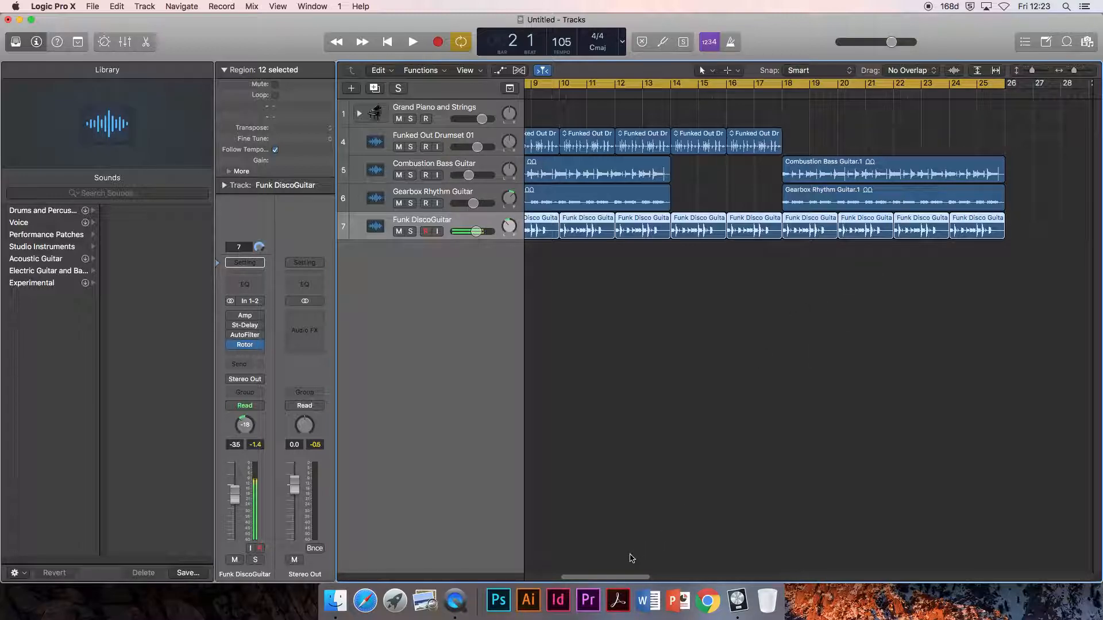
pyautogui.moveTo(601, 579); pyautogui.dragTo(1058, 571)
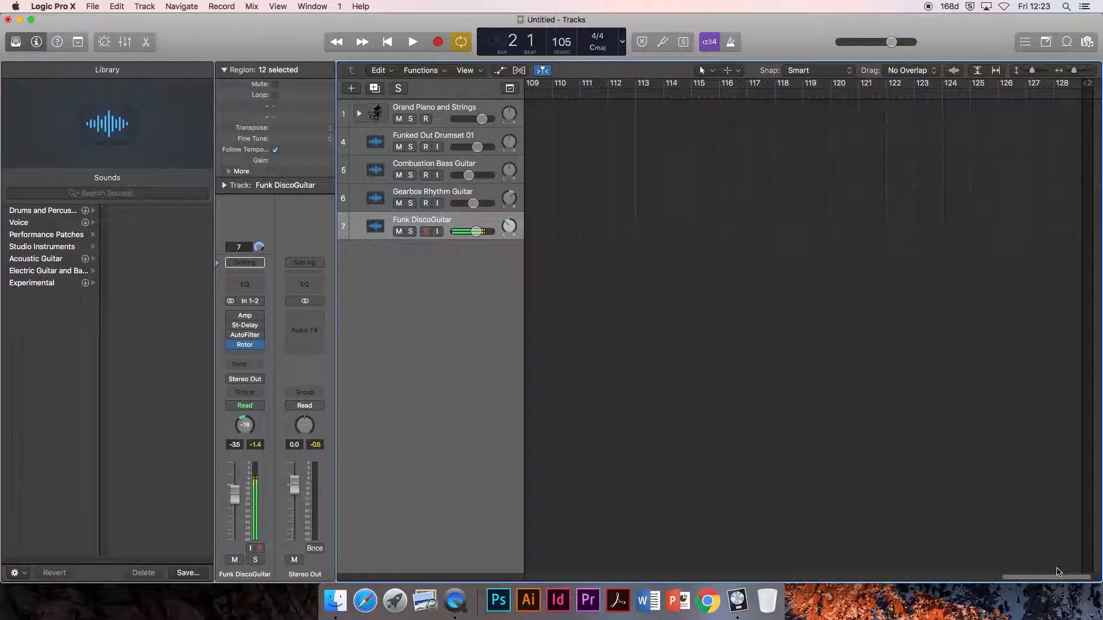
pyautogui.moveTo(1059, 571); pyautogui.dragTo(556, 533)
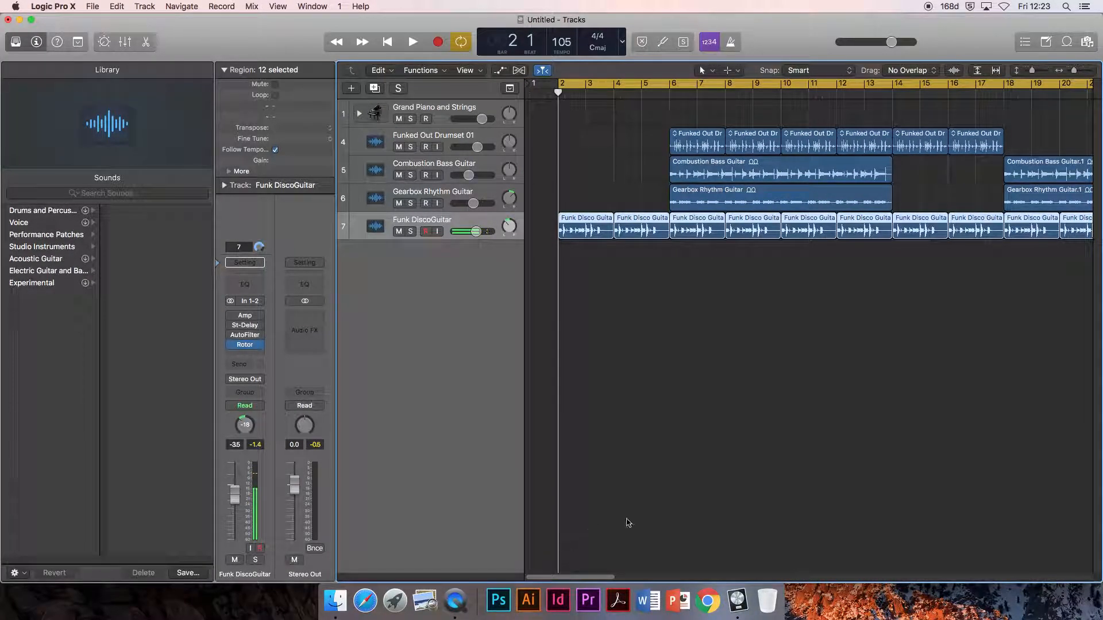
pyautogui.moveTo(594, 578)
pyautogui.mouseDown()
pyautogui.moveTo(627, 581)
pyautogui.moveTo(577, 575)
pyautogui.mouseUp()
# - Play a short part of the song's opening and return the playhead to bar 2
pyautogui.press('space')
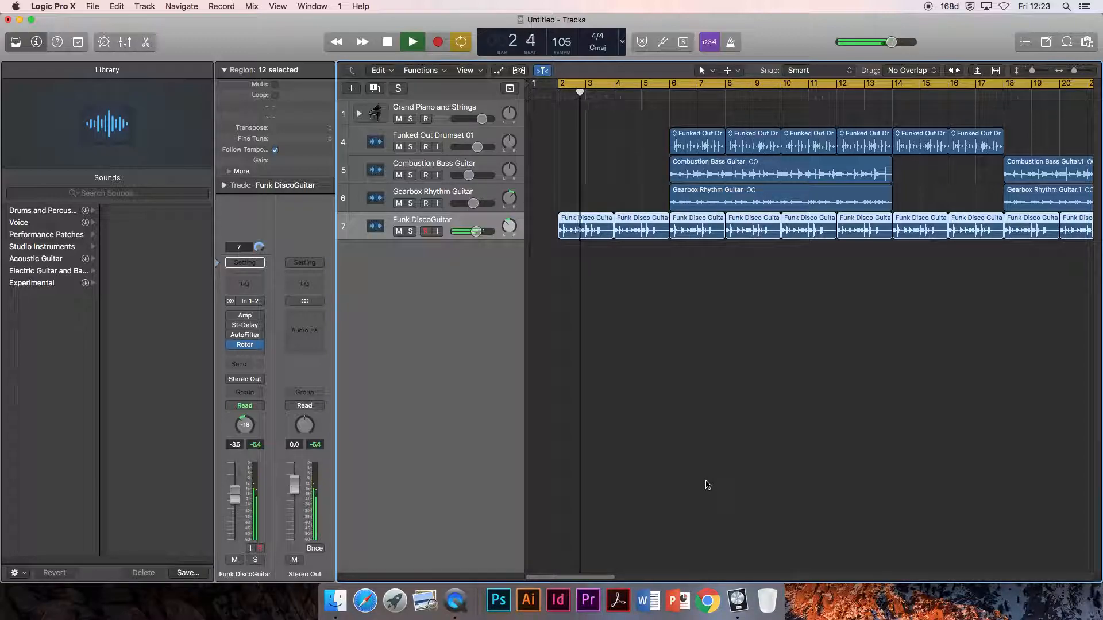
pyautogui.press('space')
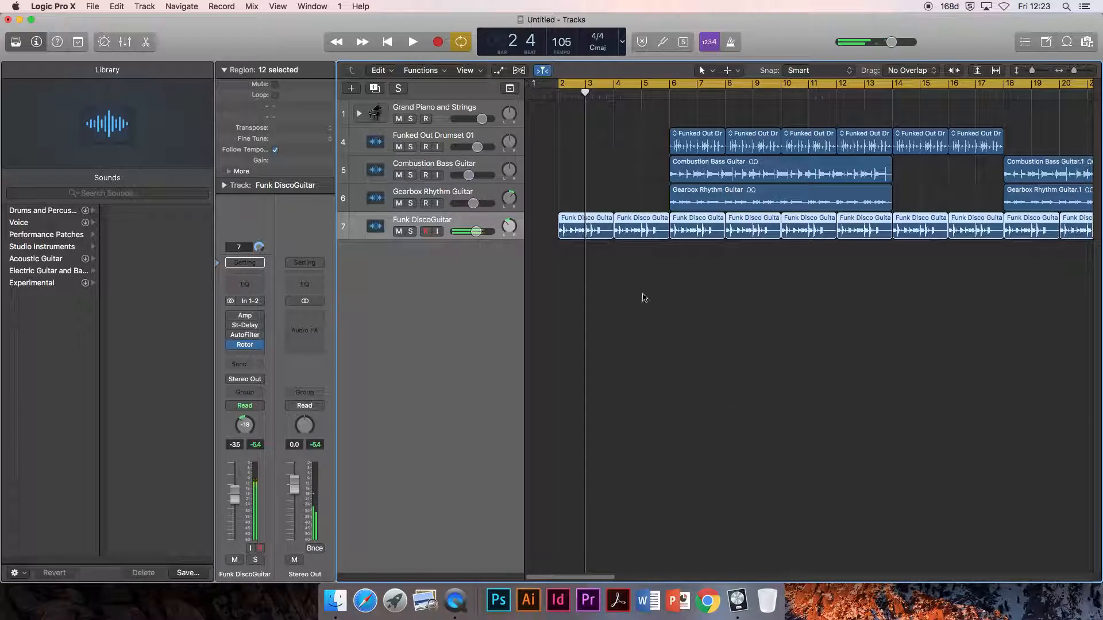
pyautogui.moveTo(588, 93); pyautogui.dragTo(558, 94)
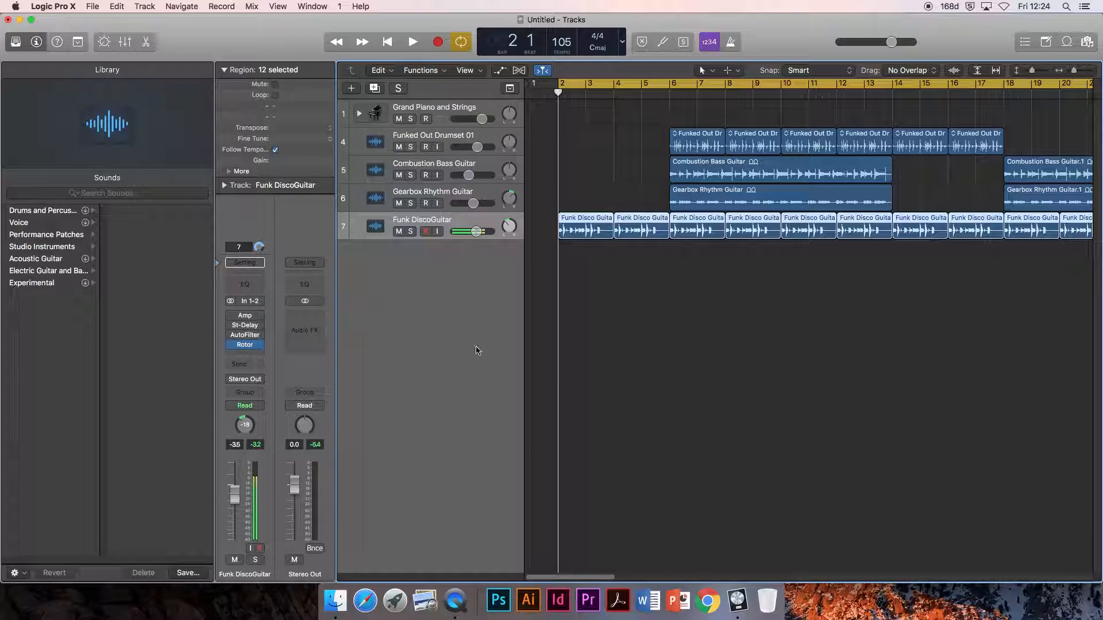
# - Show the mixer and select the Stereo Out channel strip
pyautogui.press('x')
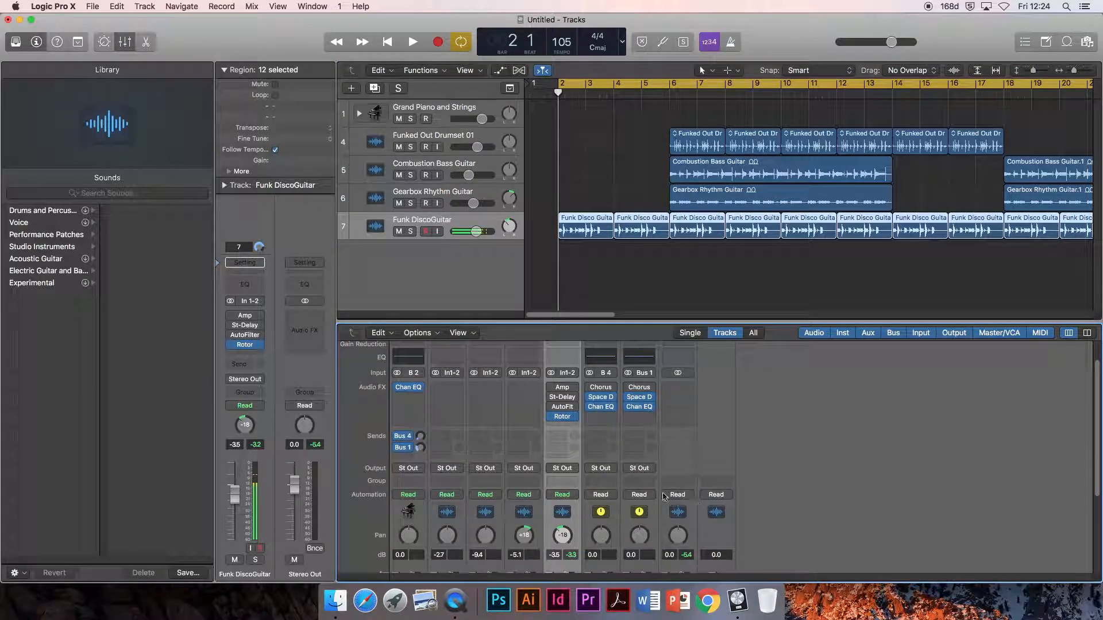
pyautogui.scroll(-5, 747, 499)
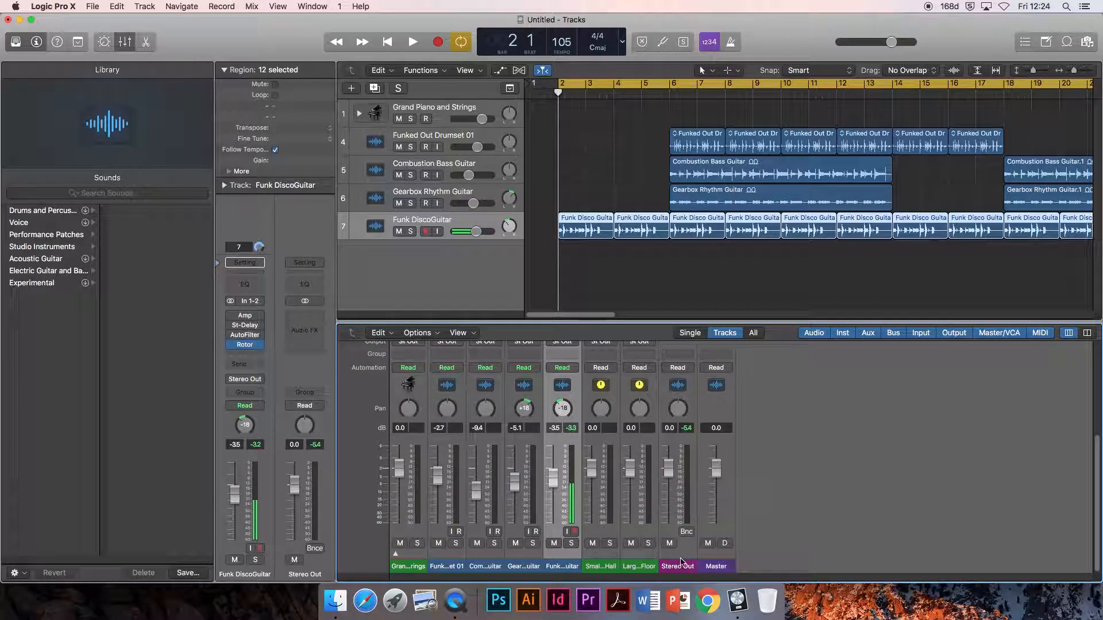
pyautogui.click(686, 556)
pyautogui.scroll(3, 679, 512)
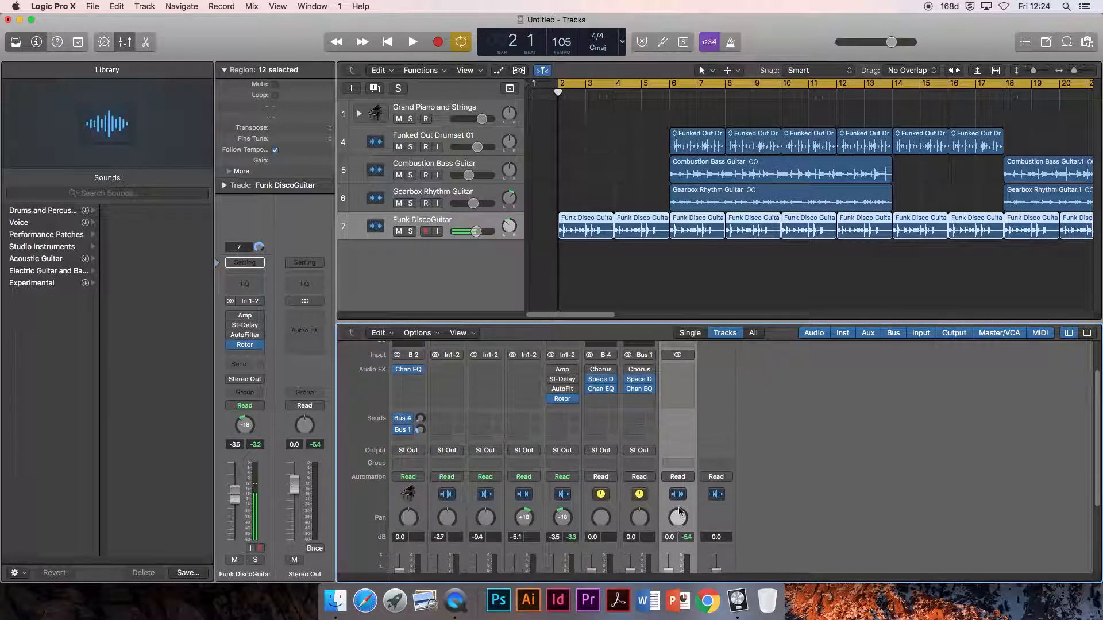
pyautogui.scroll(-2, 679, 510)
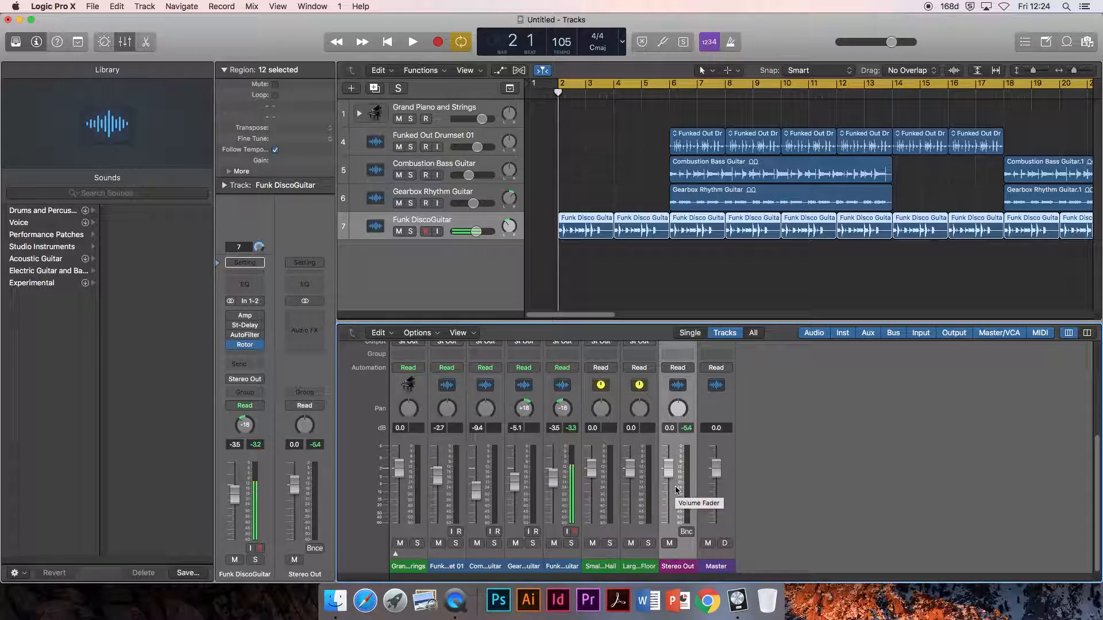
pyautogui.scroll(5, 674, 489)
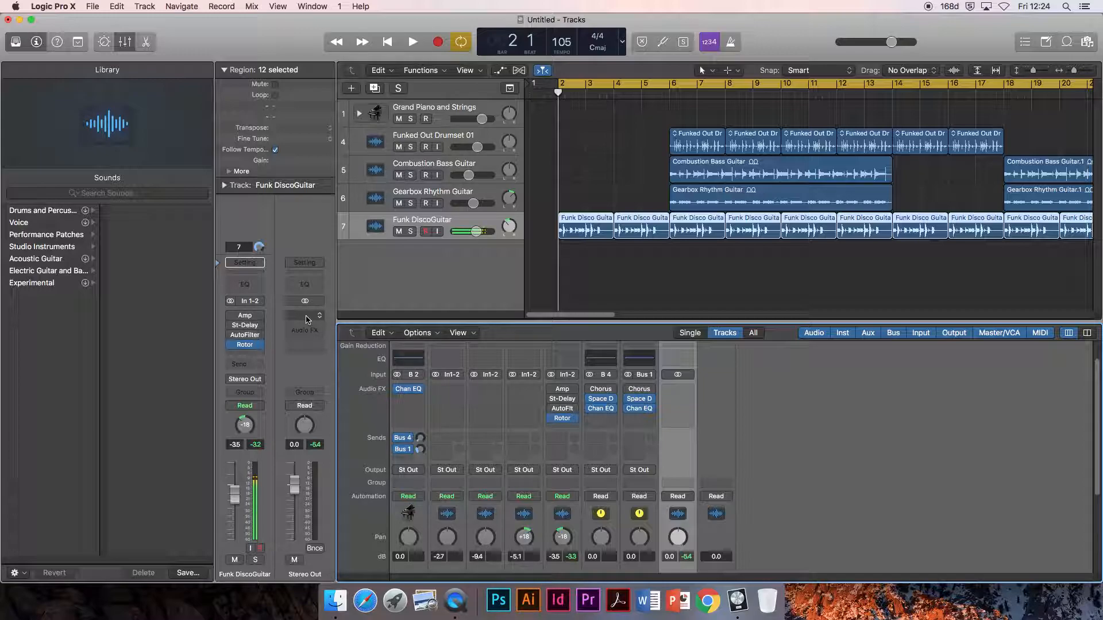
# - Insert a stereo Adaptive Limiter on the Stereo Out channel and load its Average Limit preset
pyautogui.click(307, 317)
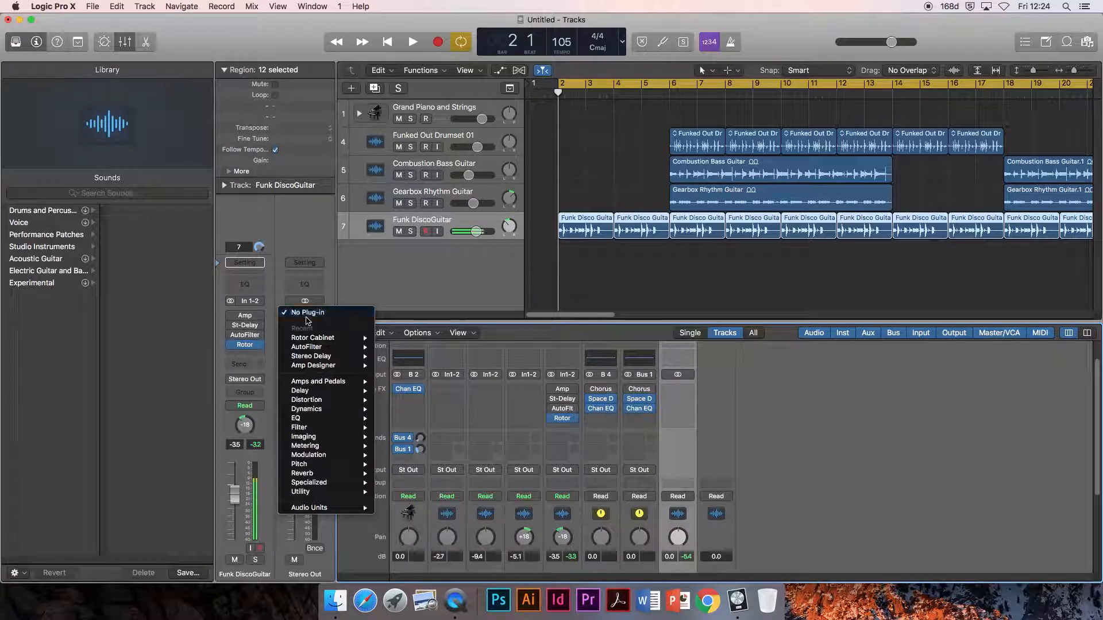
pyautogui.moveTo(336, 410)
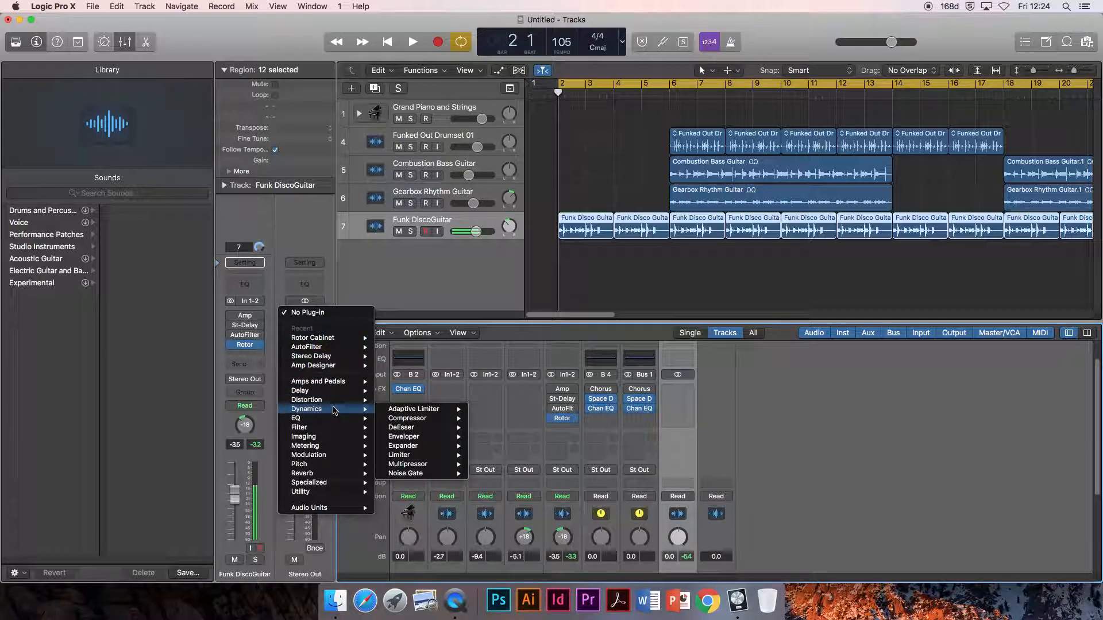
pyautogui.moveTo(404, 413)
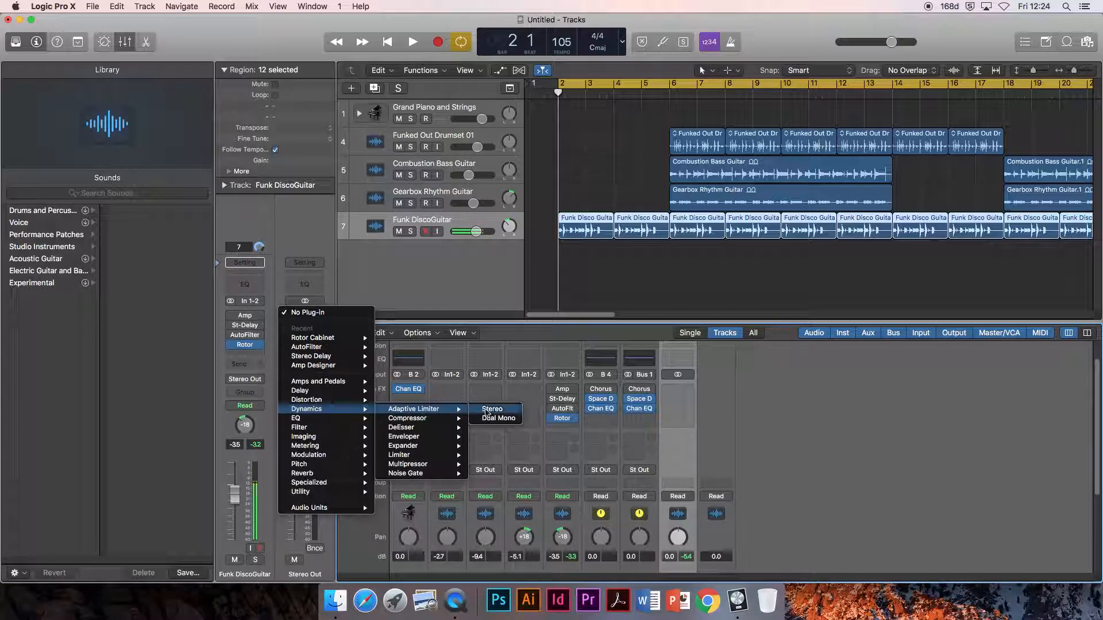
pyautogui.click(487, 412)
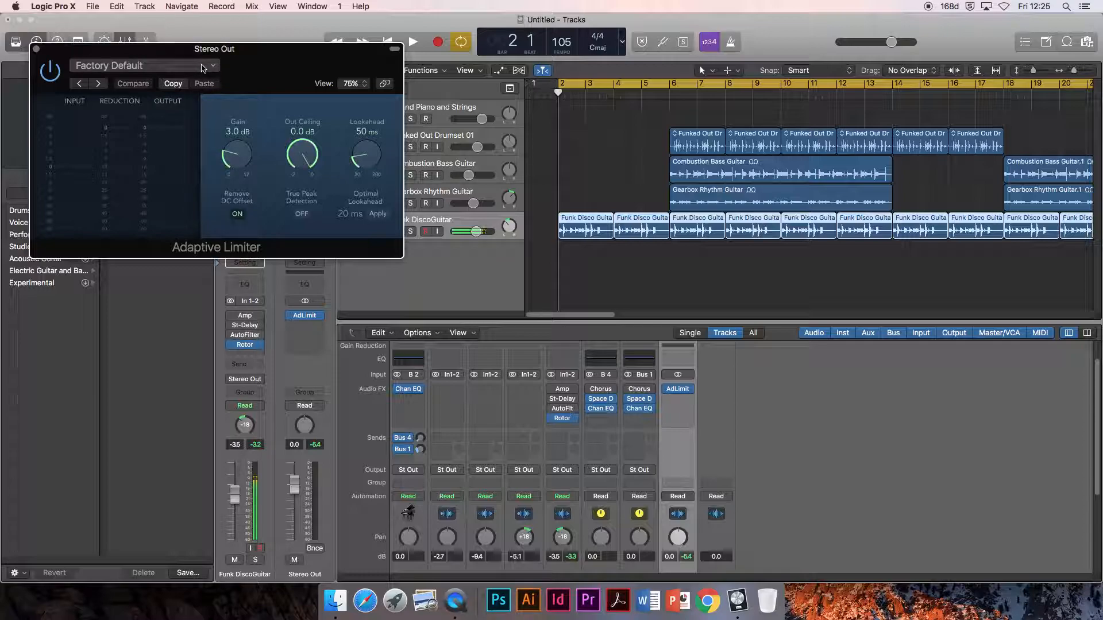
pyautogui.click(203, 69)
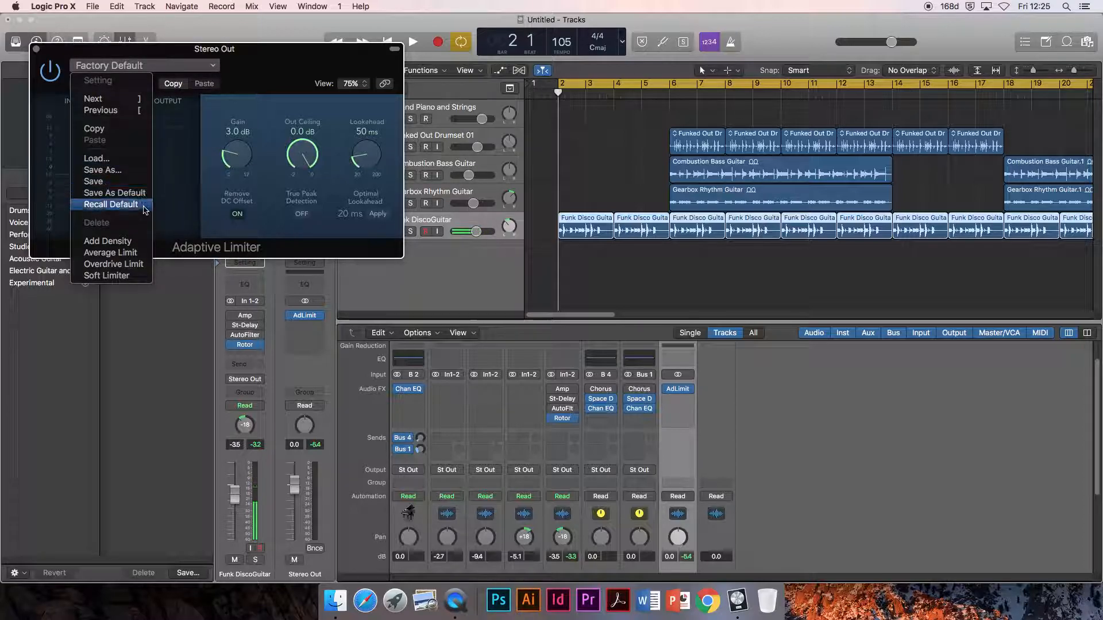
pyautogui.click(131, 252)
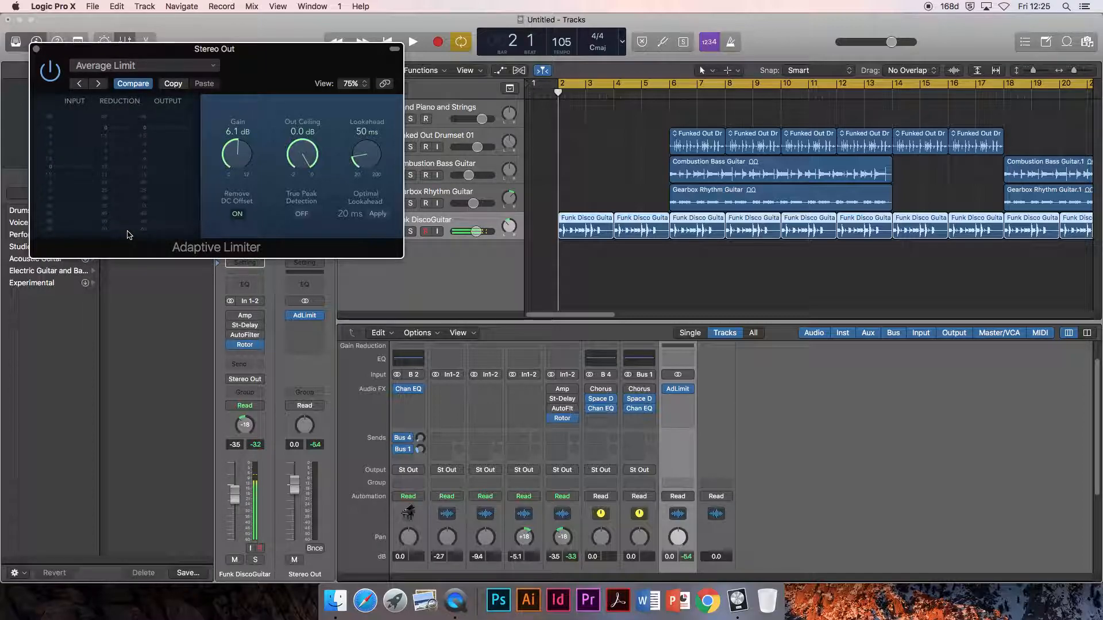
# - Play the opening guitar section from bar 2 in short bursts to check the limiter's input and output levels
pyautogui.press('space')
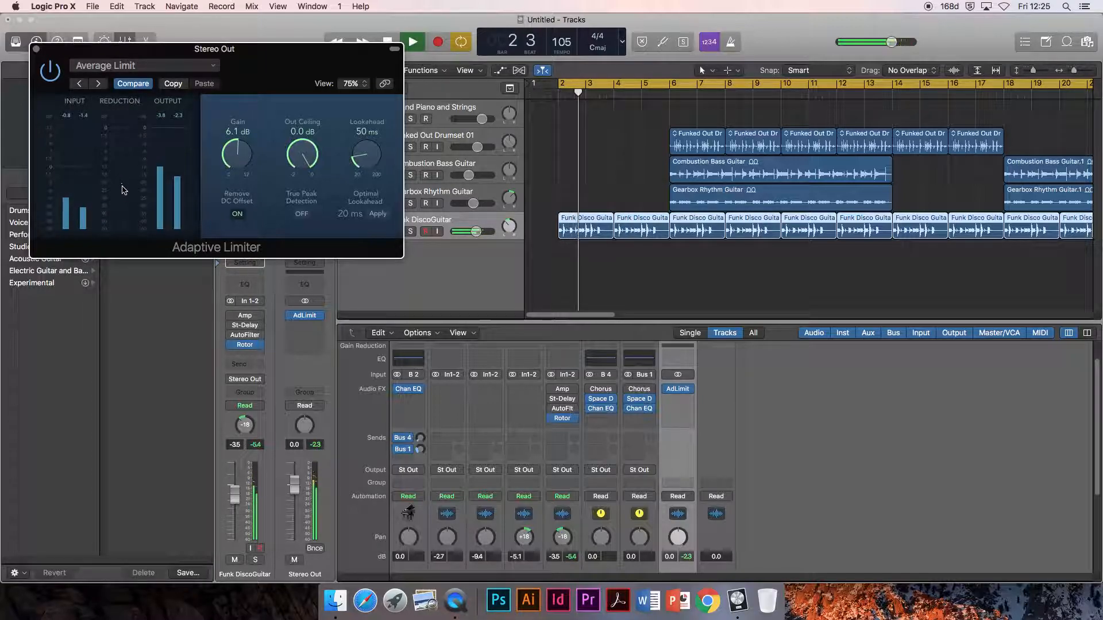
pyautogui.press('space')
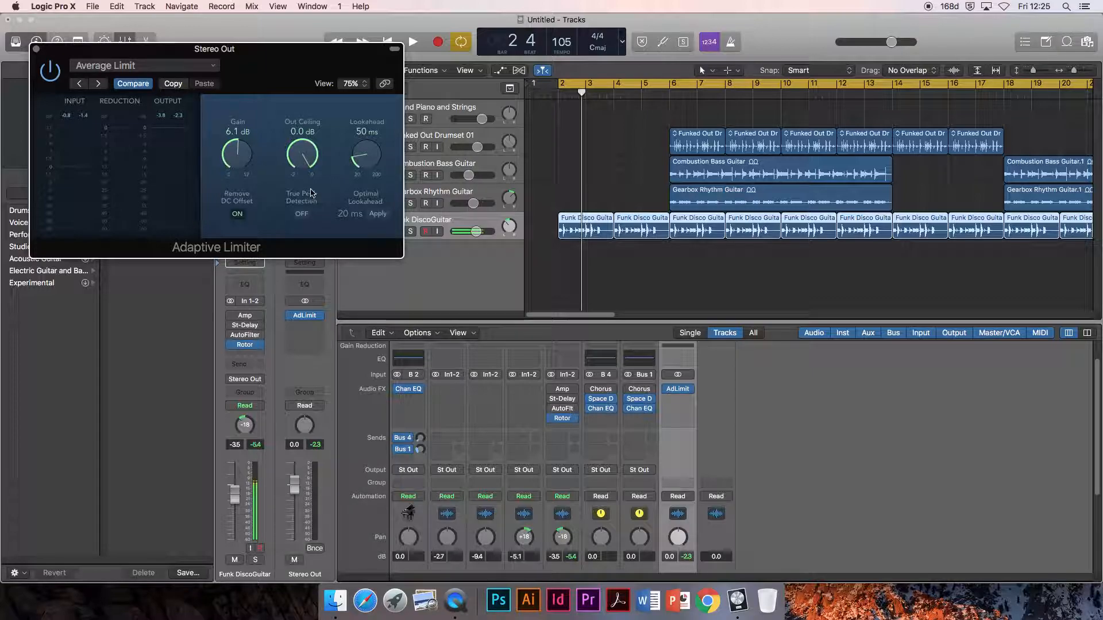
pyautogui.press('space')
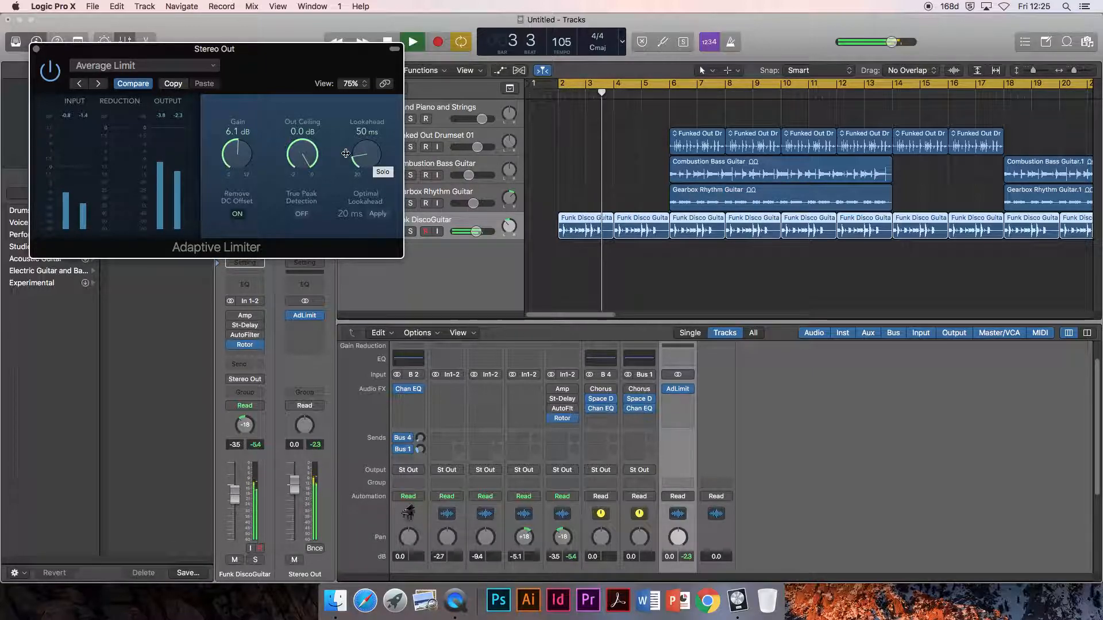
pyautogui.press('space')
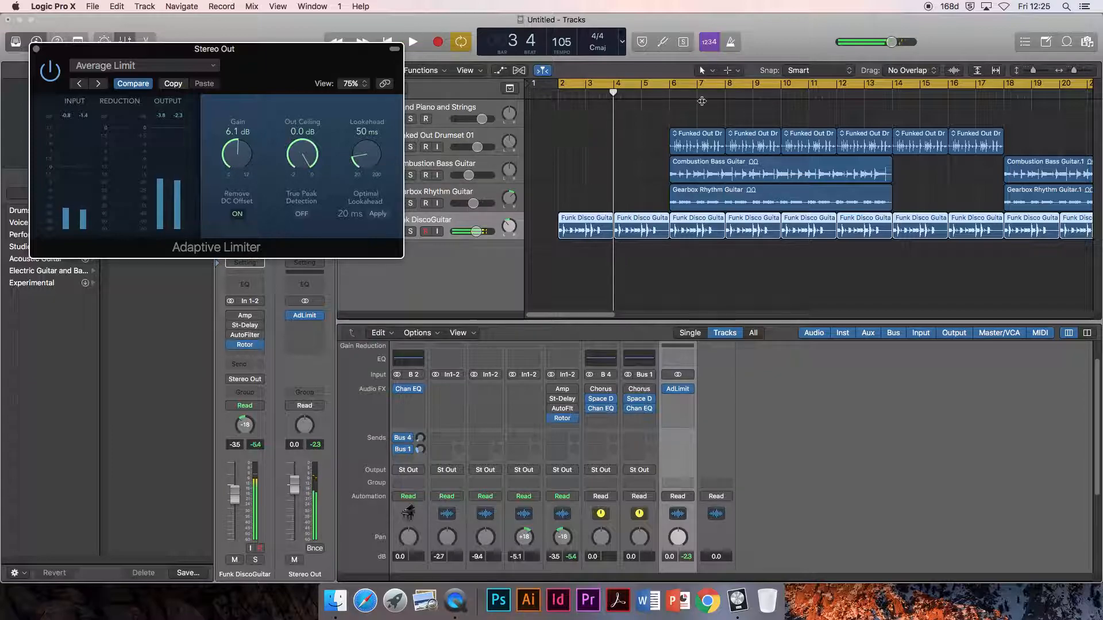
# - Play the full-band section from bar 6 to check the limiter's levels, and close the Adaptive Limiter window
pyautogui.press('space')
pyautogui.click(670, 94)
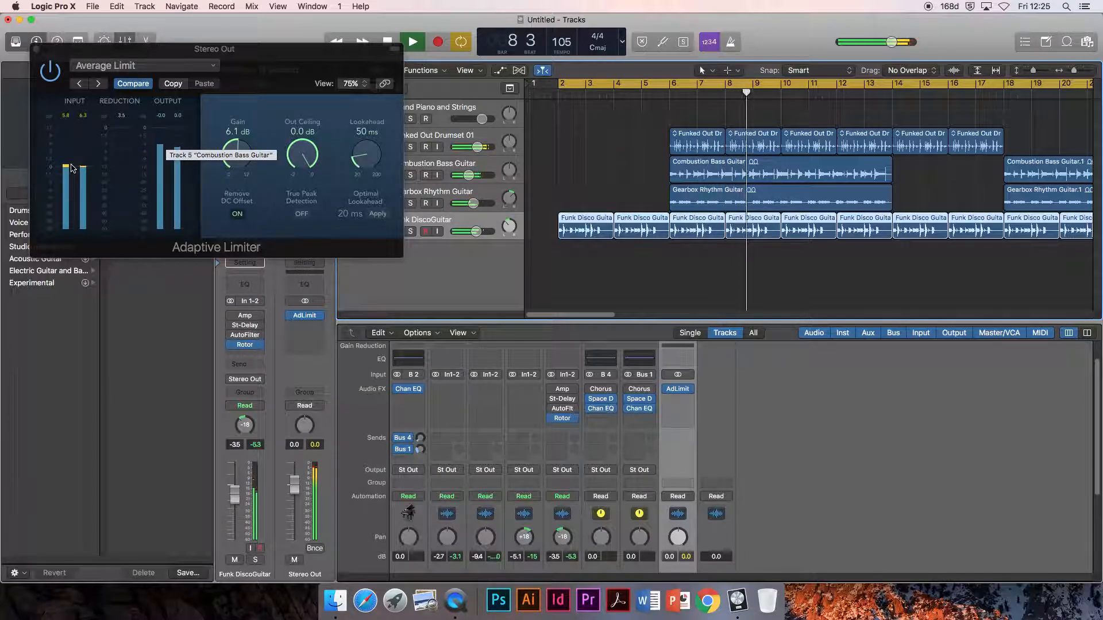
pyautogui.press('space')
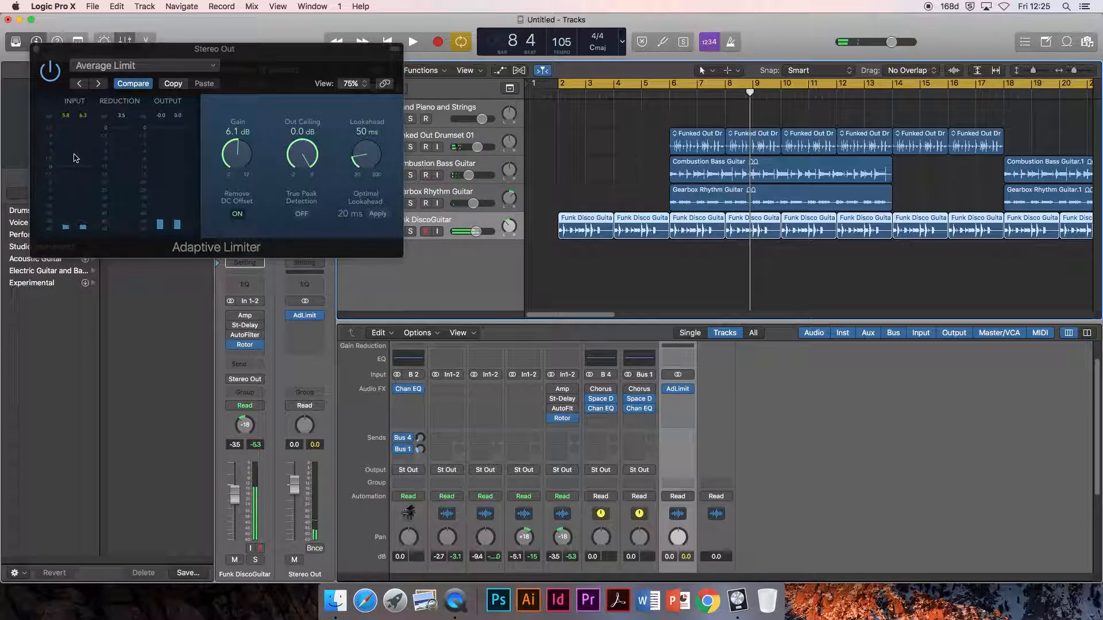
pyautogui.press('space')
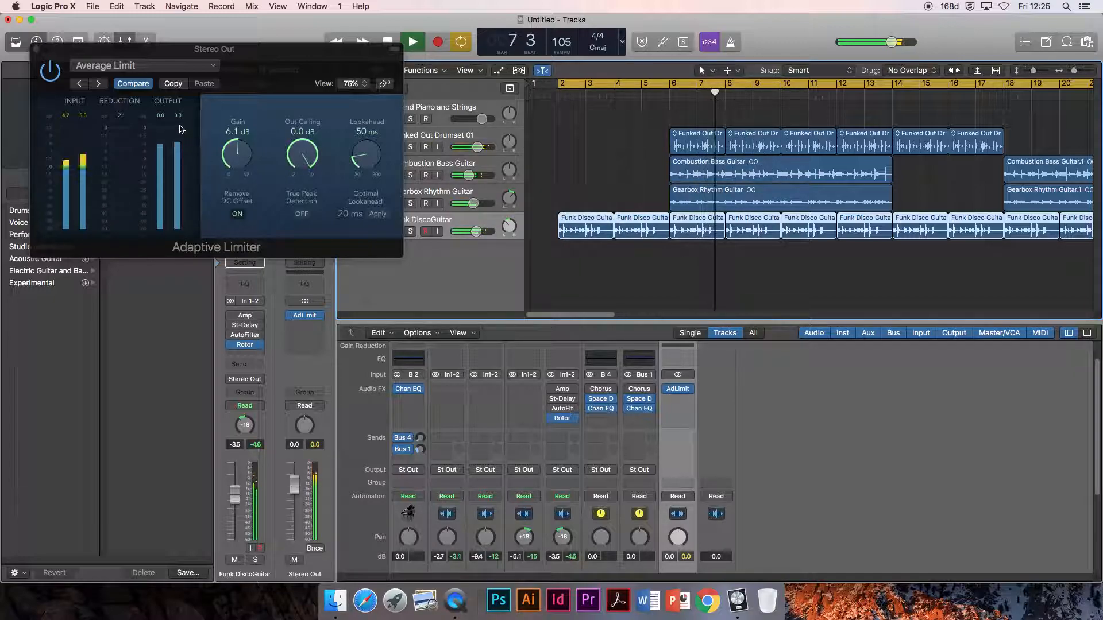
pyautogui.press('space')
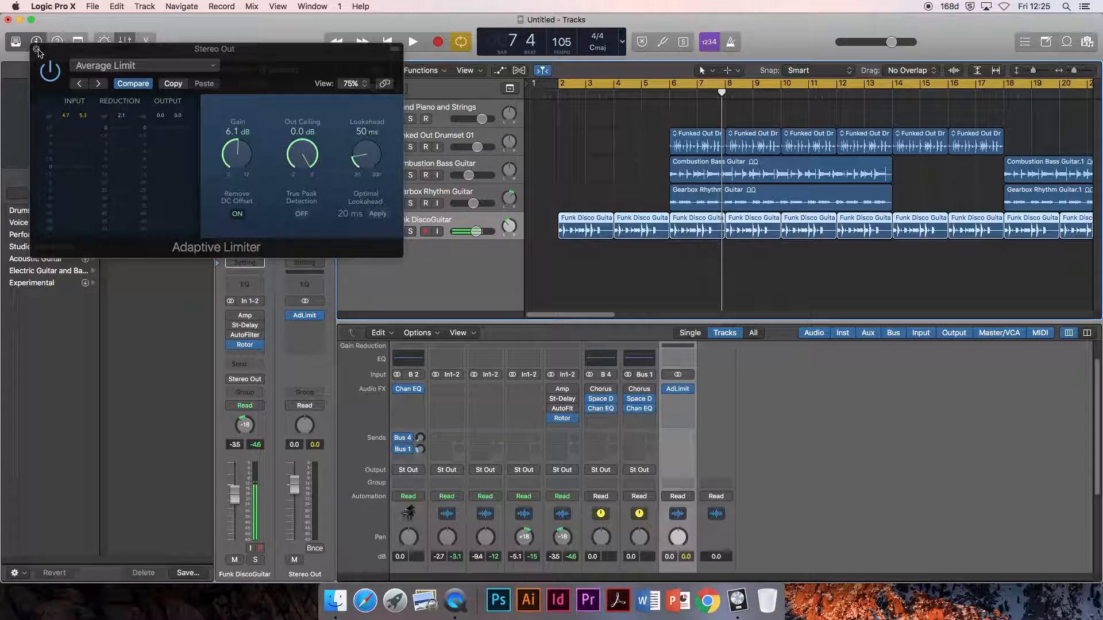
pyautogui.click(37, 51)
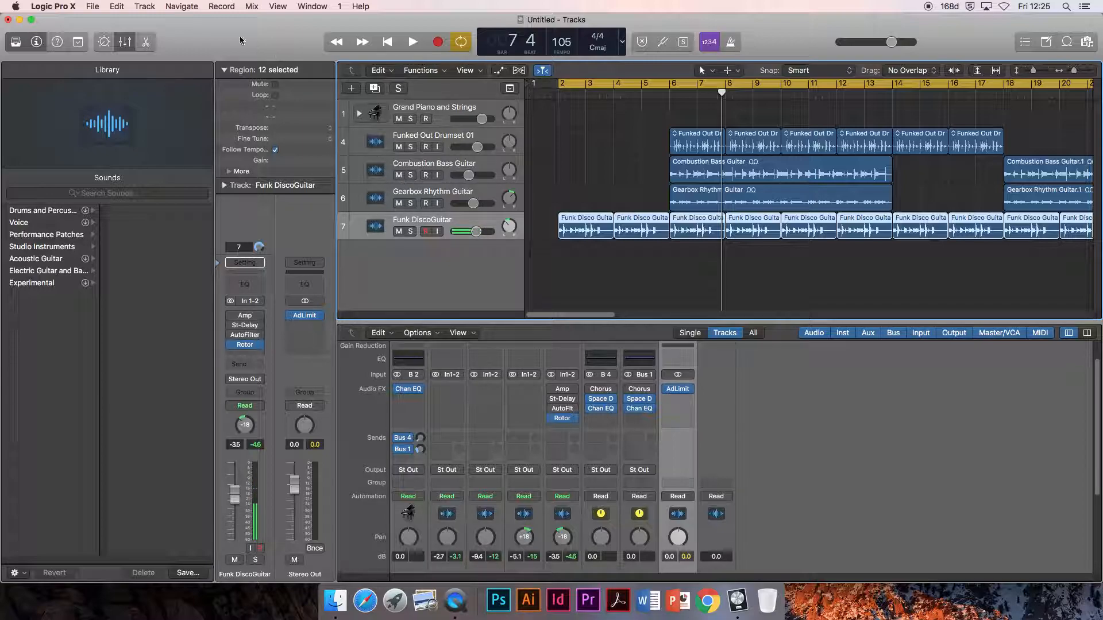
# - Start a bounce of the project and choose MP3 instead of PCM as the destination format
pyautogui.click(92, 7)
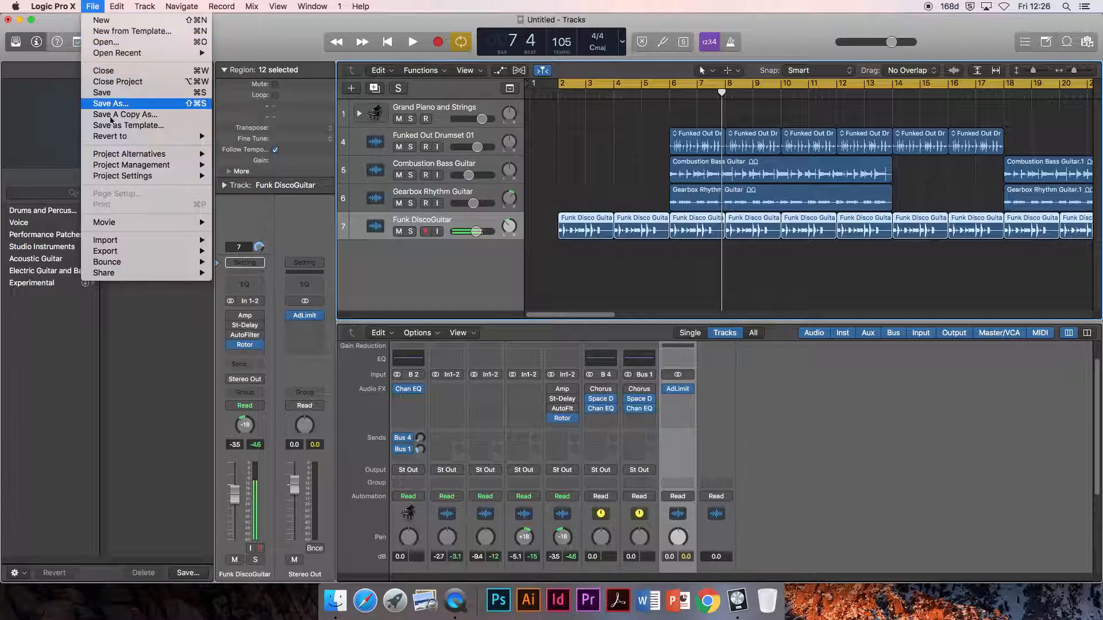
pyautogui.moveTo(152, 263)
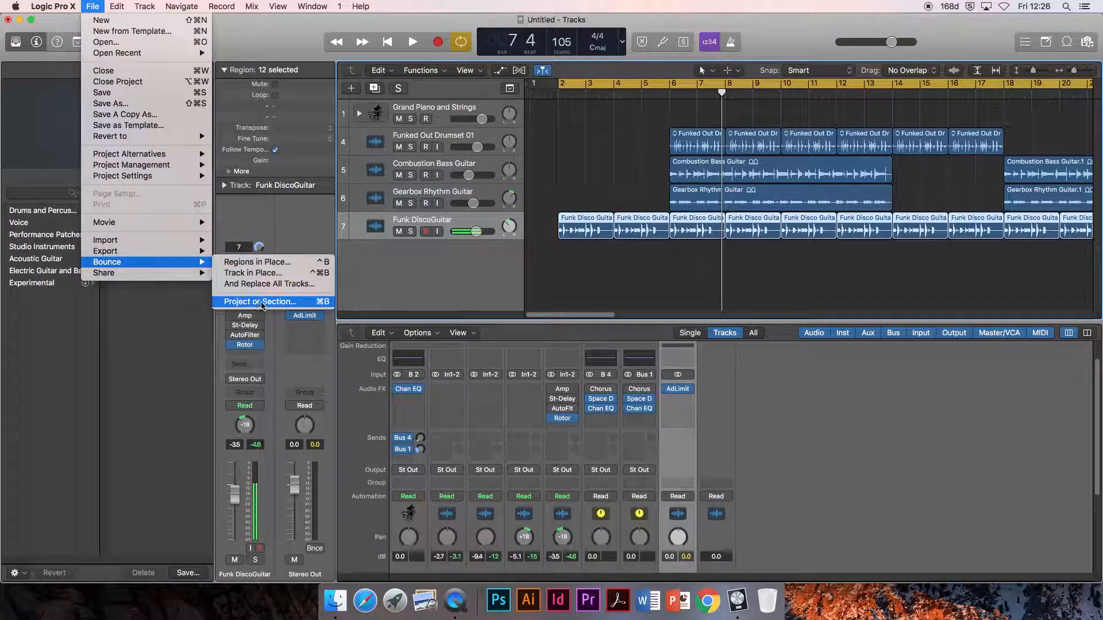
pyautogui.click(321, 305)
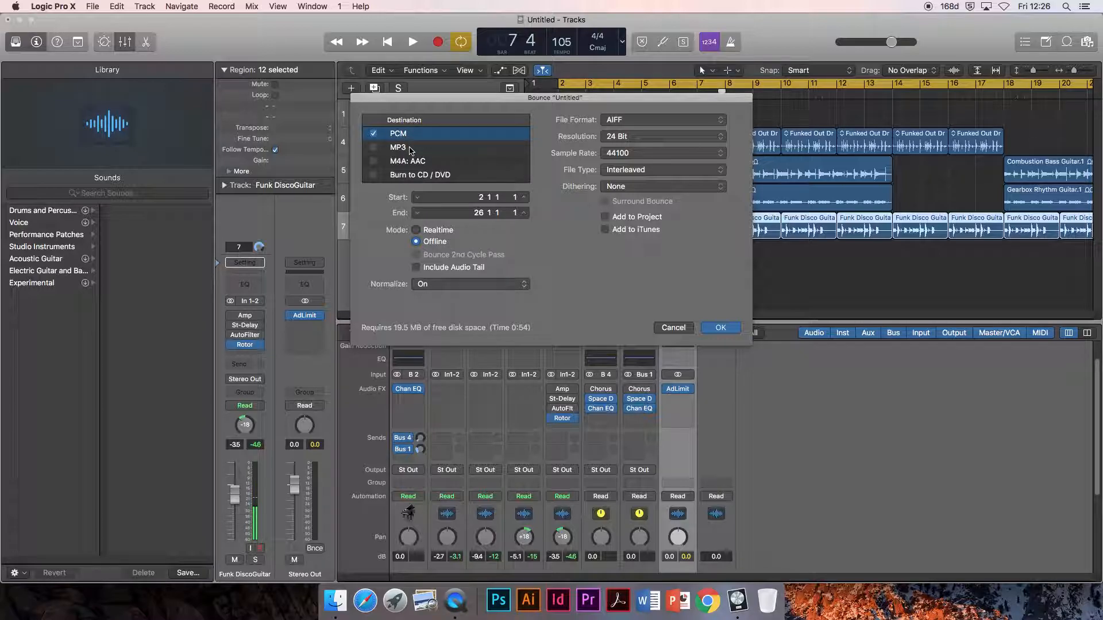
pyautogui.click(409, 147)
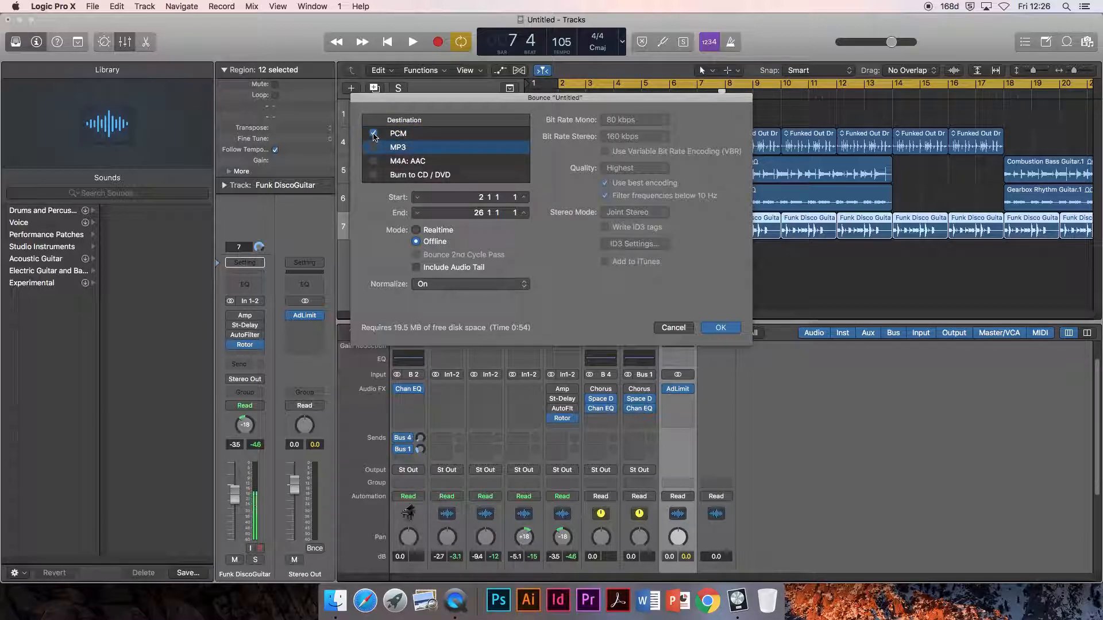
pyautogui.click(373, 134)
pyautogui.click(374, 147)
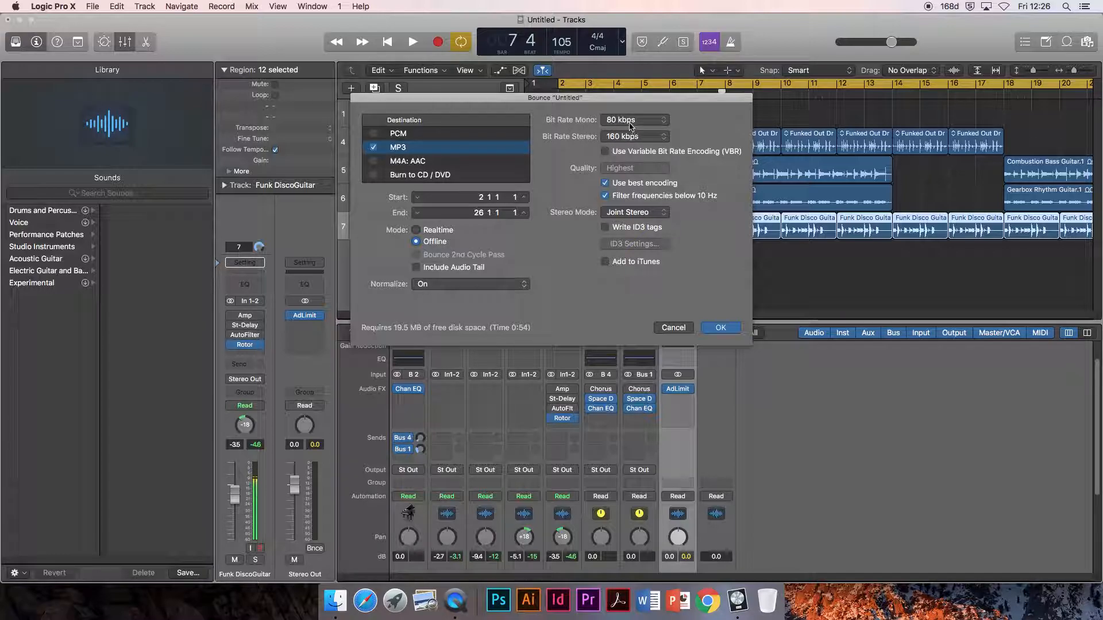
# - Set both the mono and stereo bit rates of the MP3 bounce to 192 kbps
pyautogui.click(663, 121)
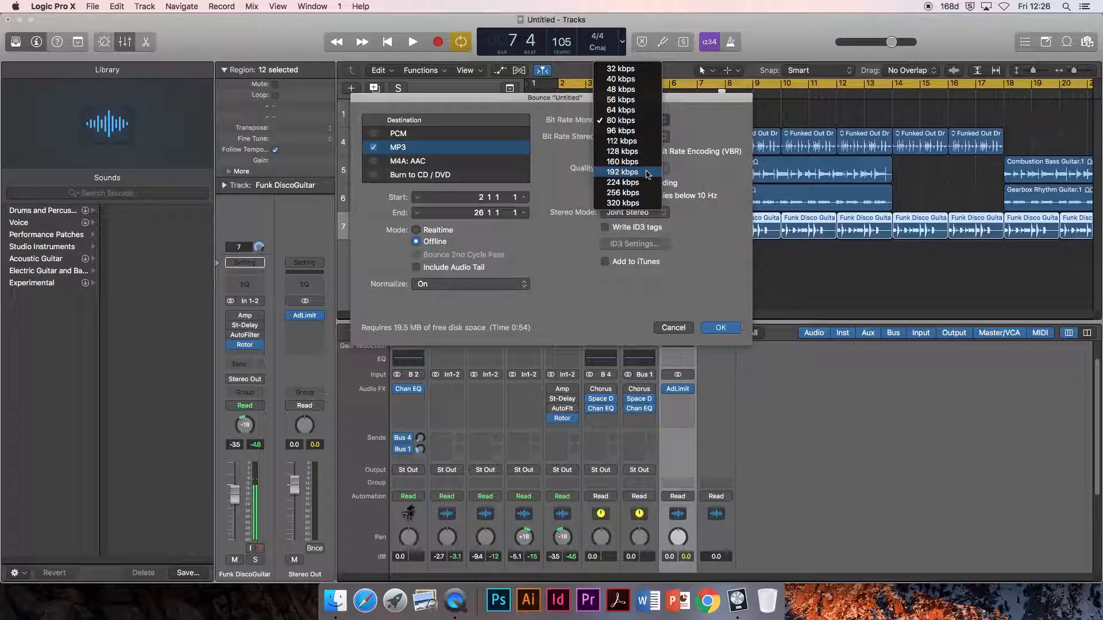
pyautogui.click(648, 172)
pyautogui.click(662, 138)
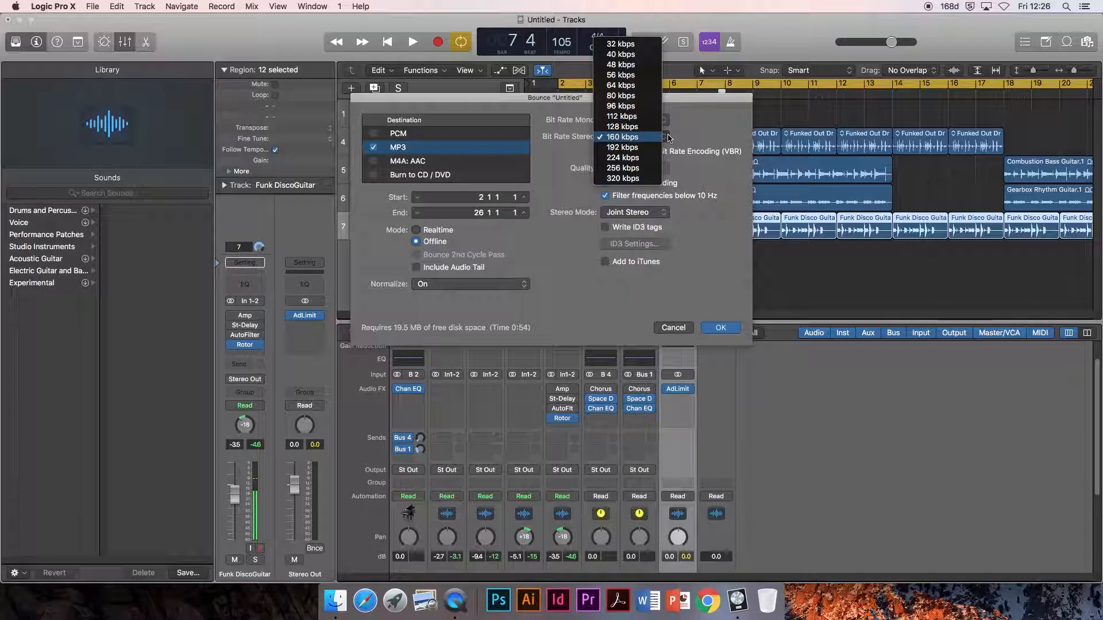
pyautogui.click(651, 149)
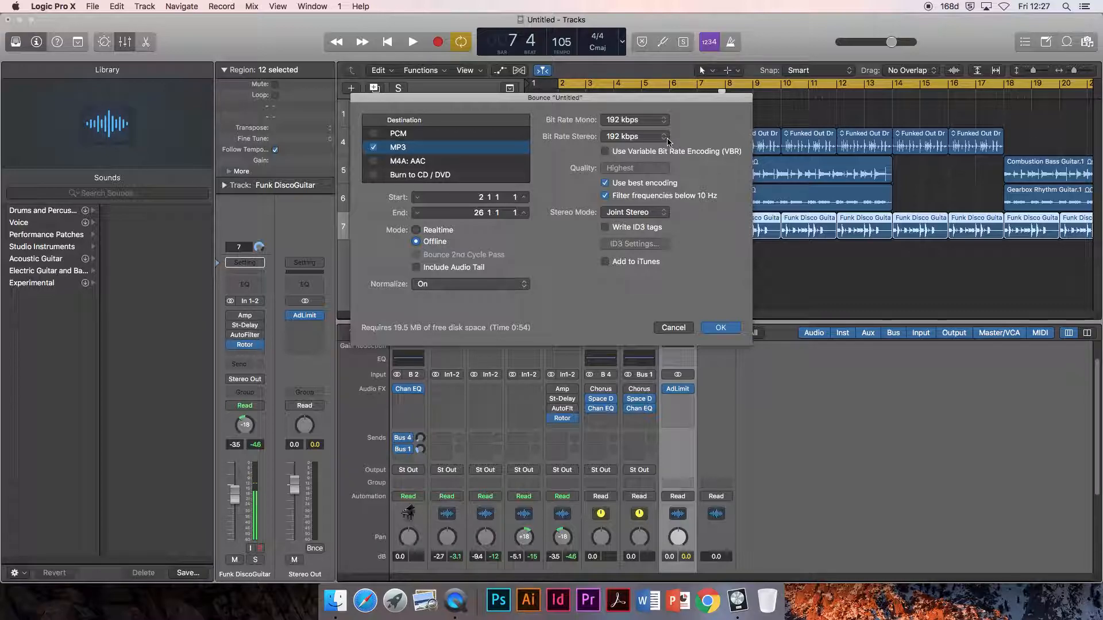
pyautogui.click(666, 137)
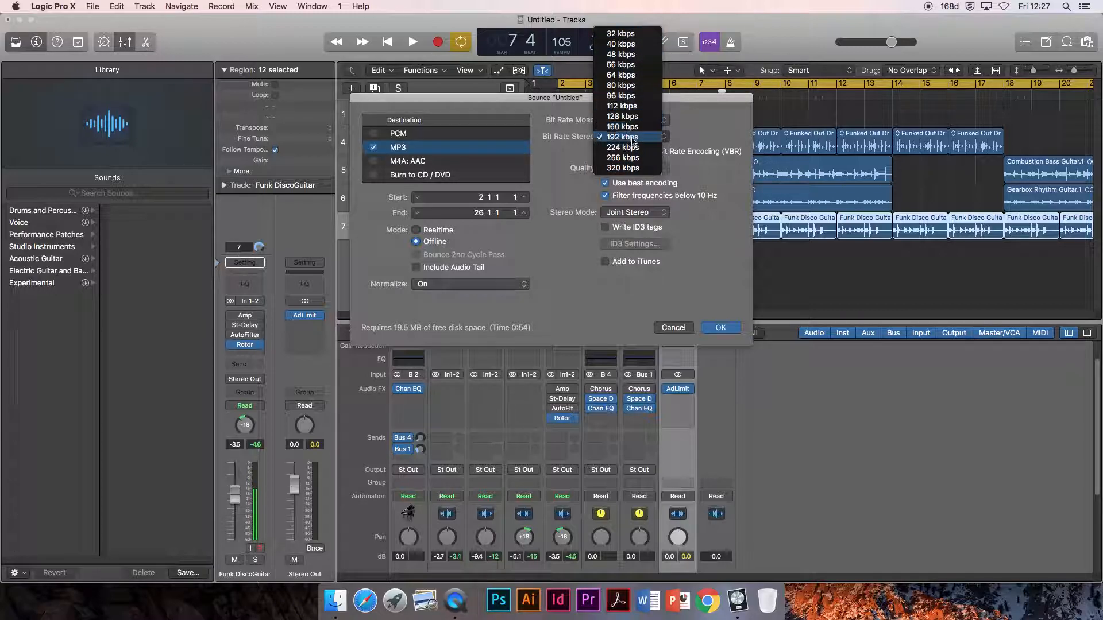
pyautogui.click(632, 137)
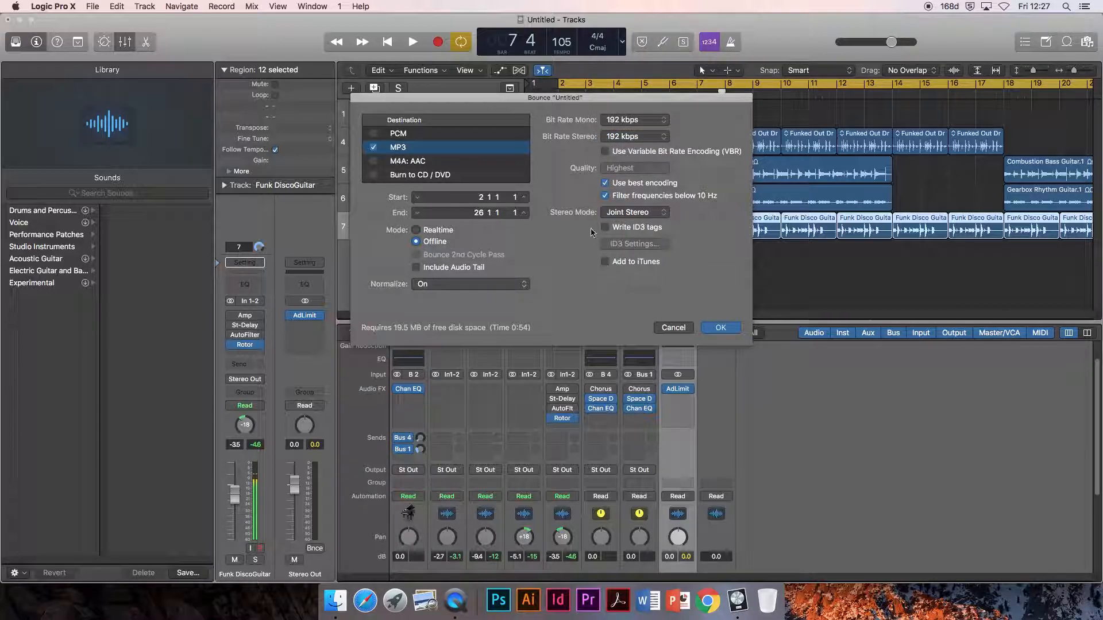
# - Accept the bounce settings and bounce the MP3 to the Desktop, naming it with the creator's first name followed by "song 1"
pyautogui.click(720, 328)
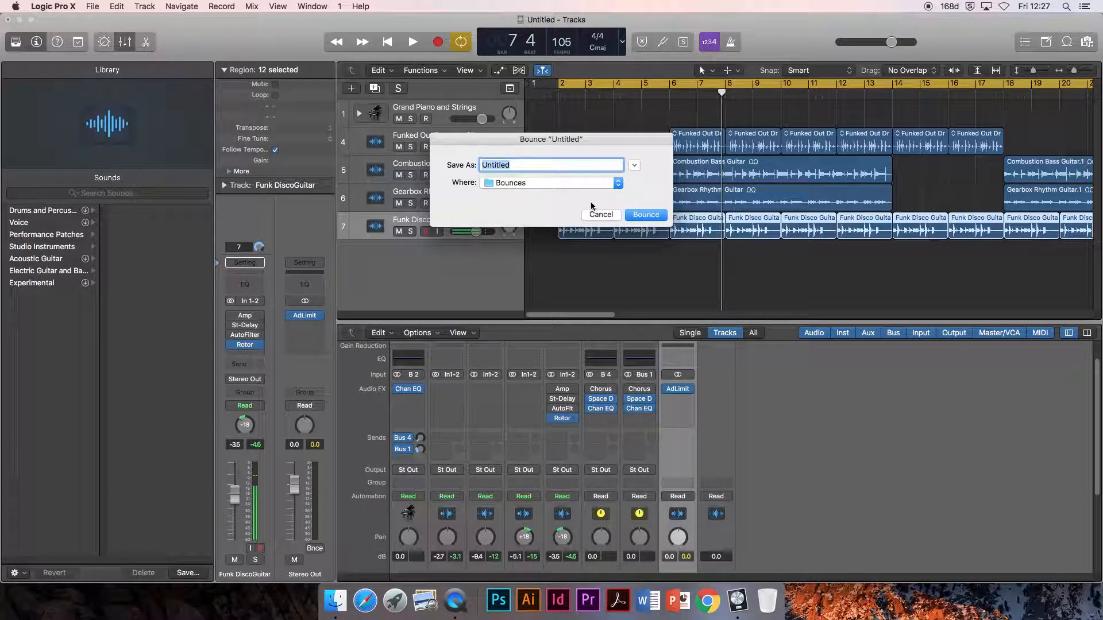
pyautogui.click(619, 184)
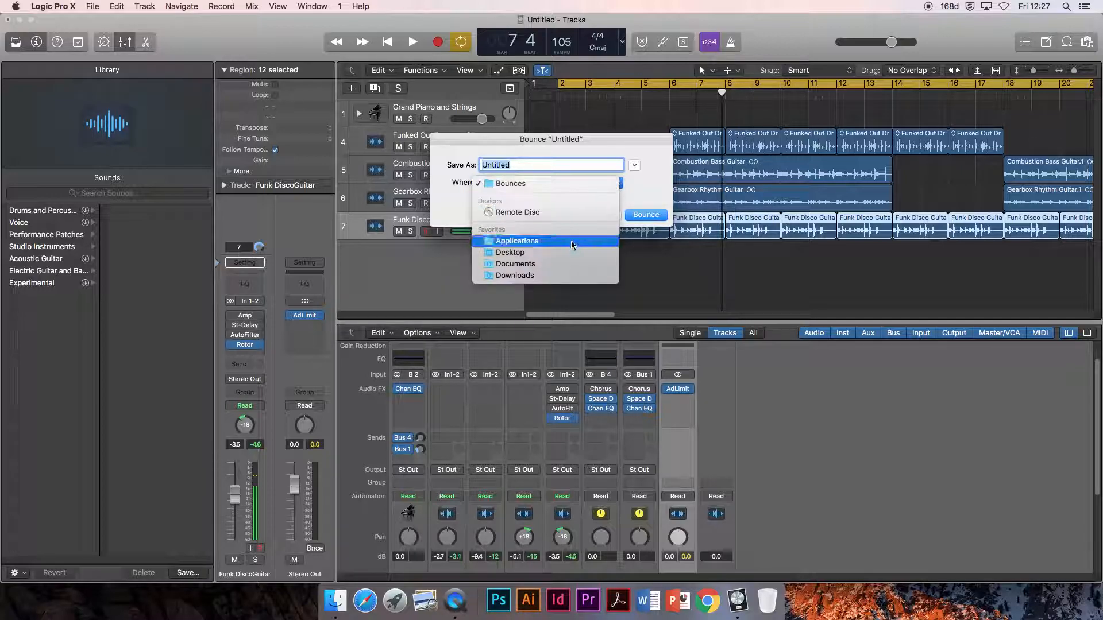
pyautogui.click(545, 253)
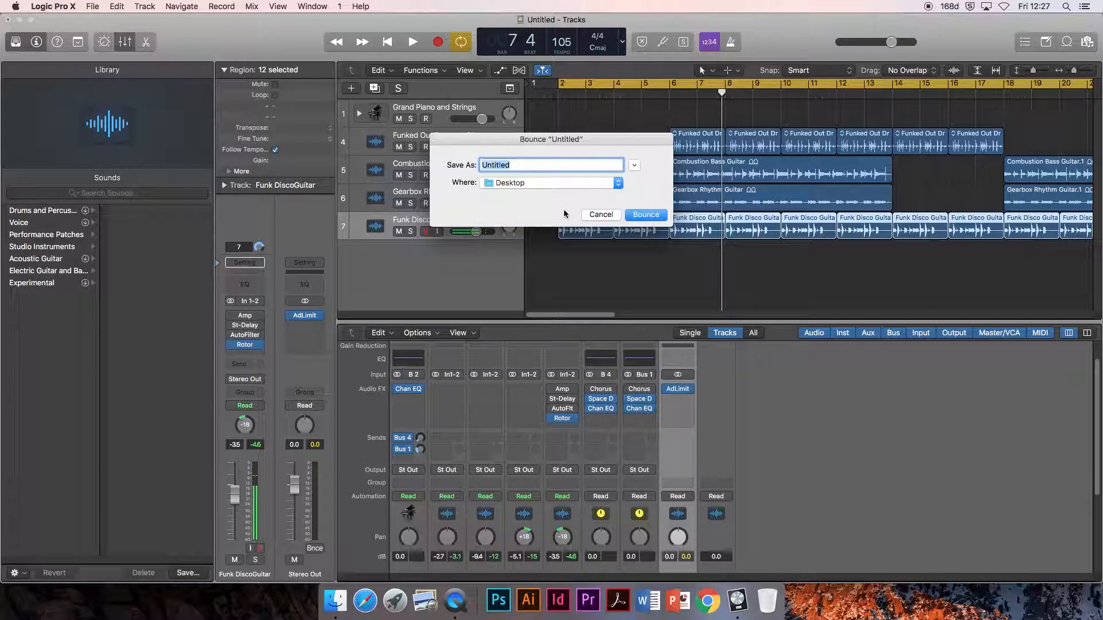
pyautogui.write('Toby song 1')
pyautogui.click(654, 214)
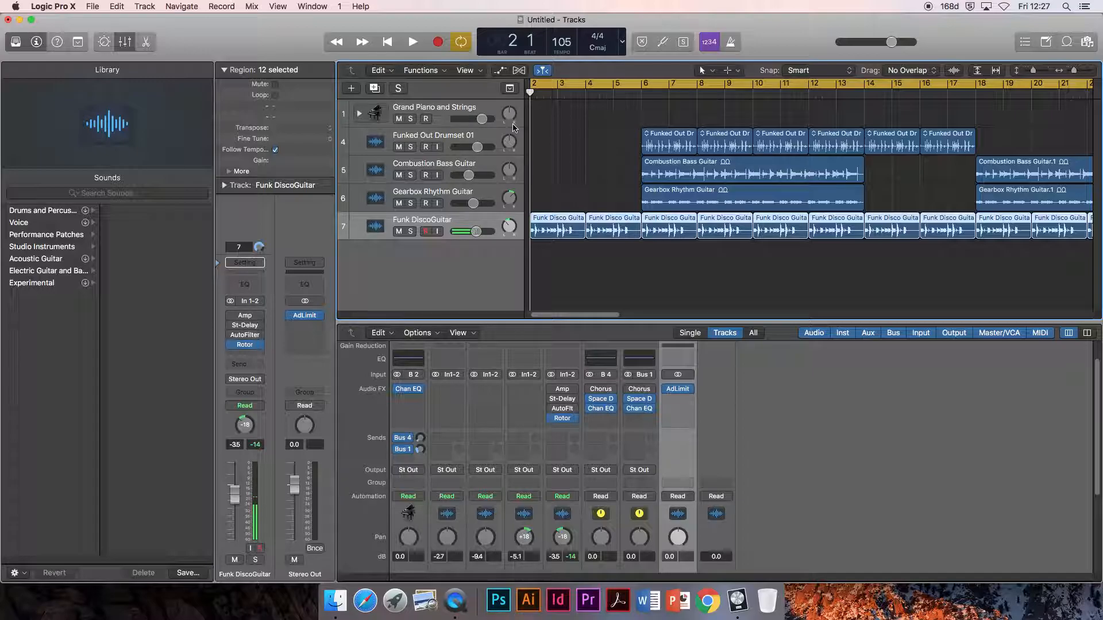
# - Minimise the project window, open the bounced MP3 from the desktop in iTunes, and agree to the licence and library-sharing terms
pyautogui.click(19, 20)
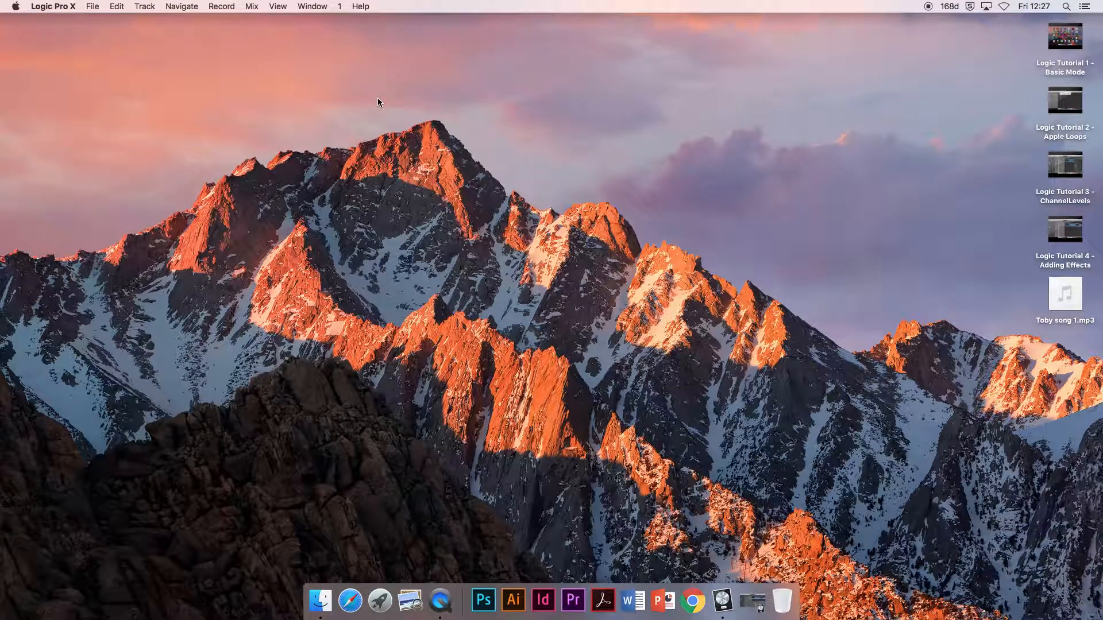
pyautogui.doubleClick(1073, 311)
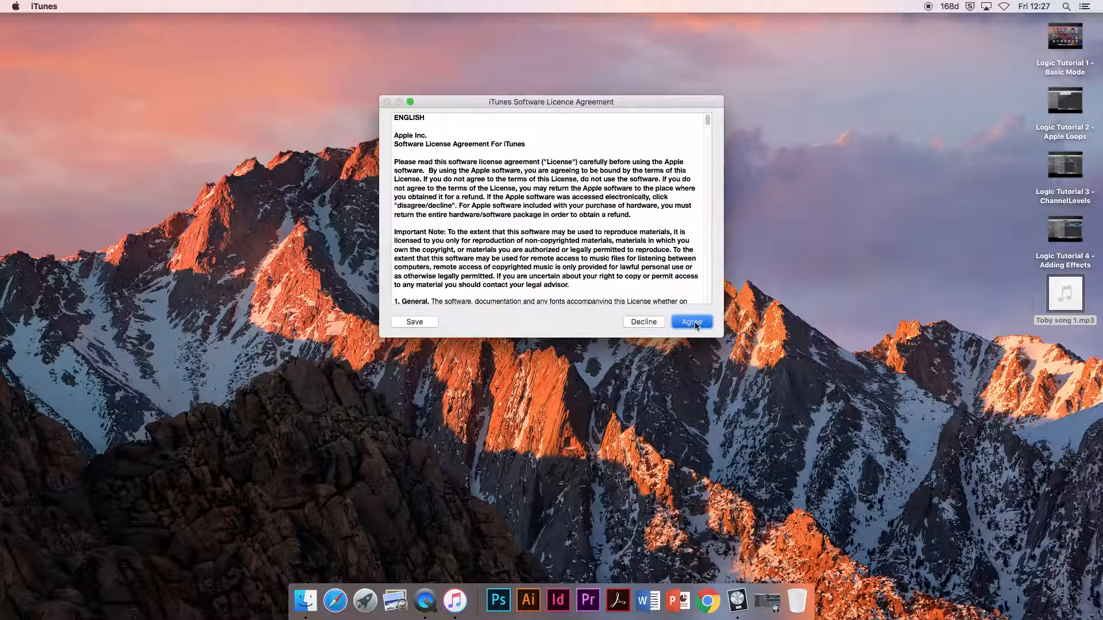
pyautogui.click(691, 322)
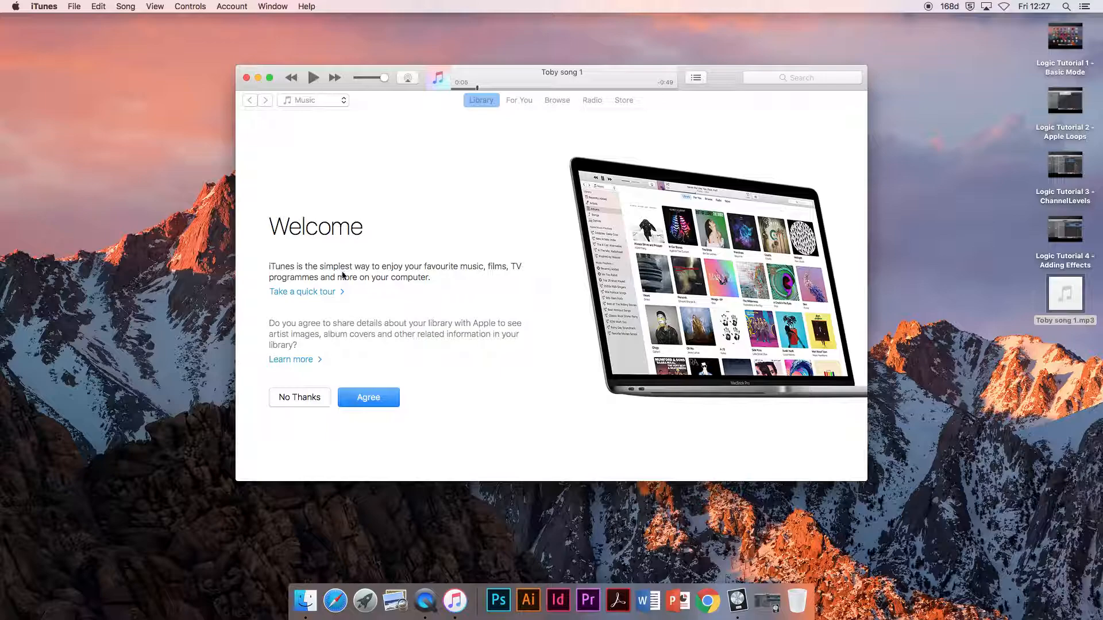
pyautogui.click(367, 397)
# - Pause the bounced song's playback and close the iTunes window
pyautogui.click(316, 99)
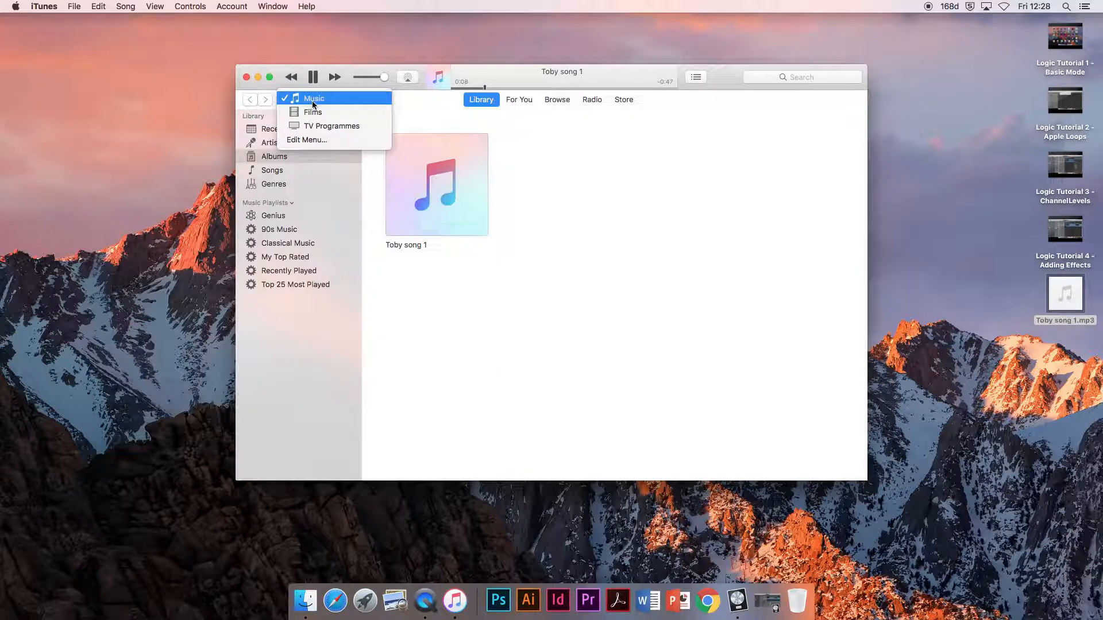
pyautogui.click(310, 81)
pyautogui.click(311, 76)
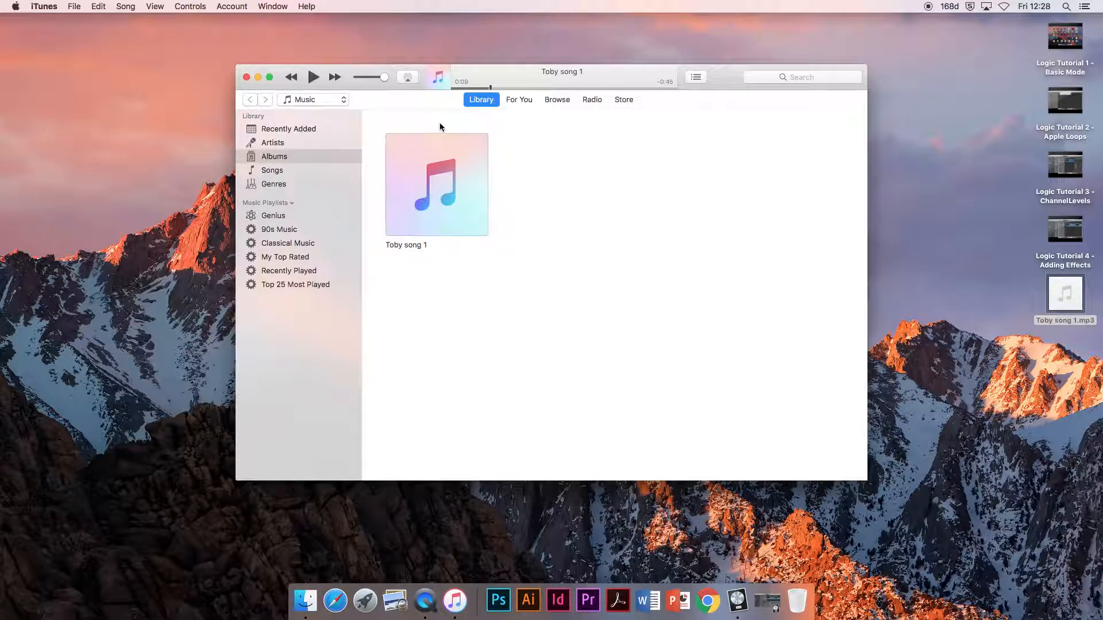
pyautogui.click(246, 77)
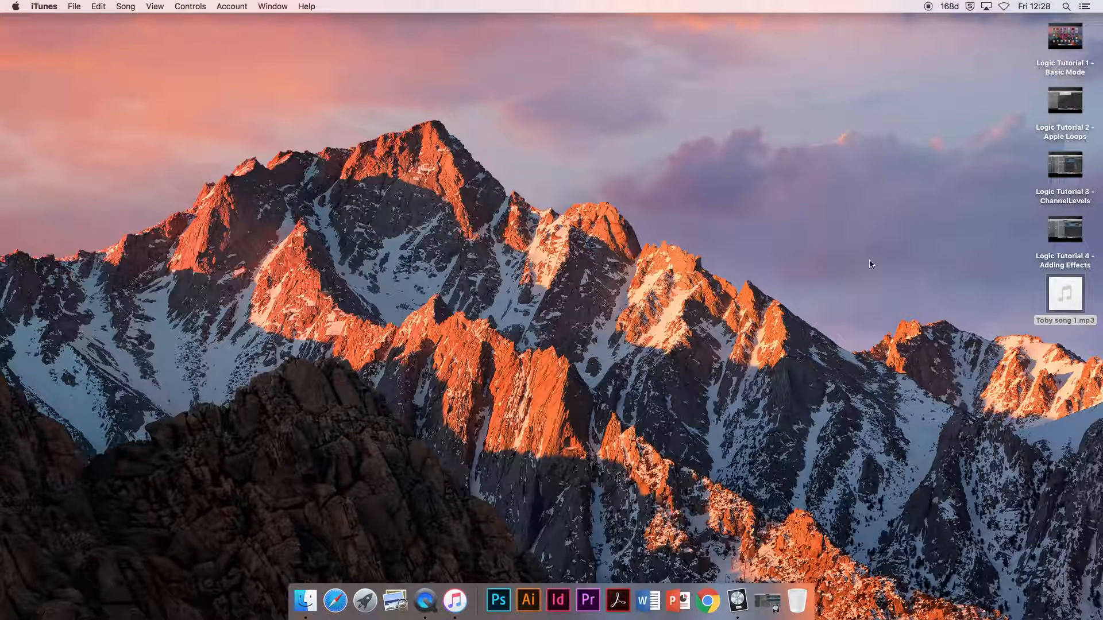
pyautogui.moveTo(1078, 310)
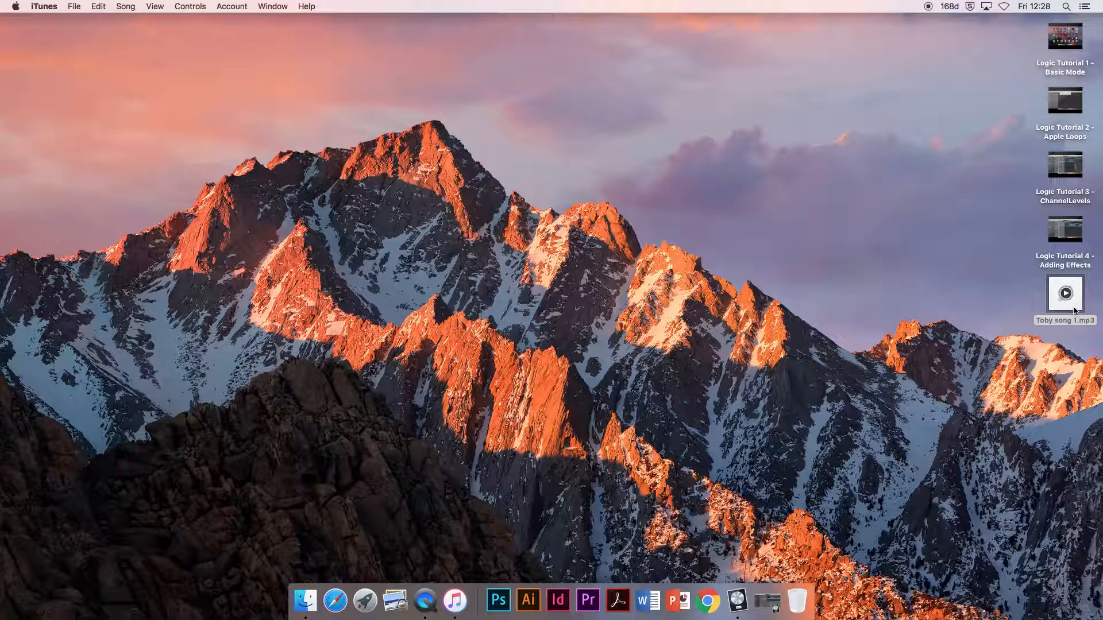